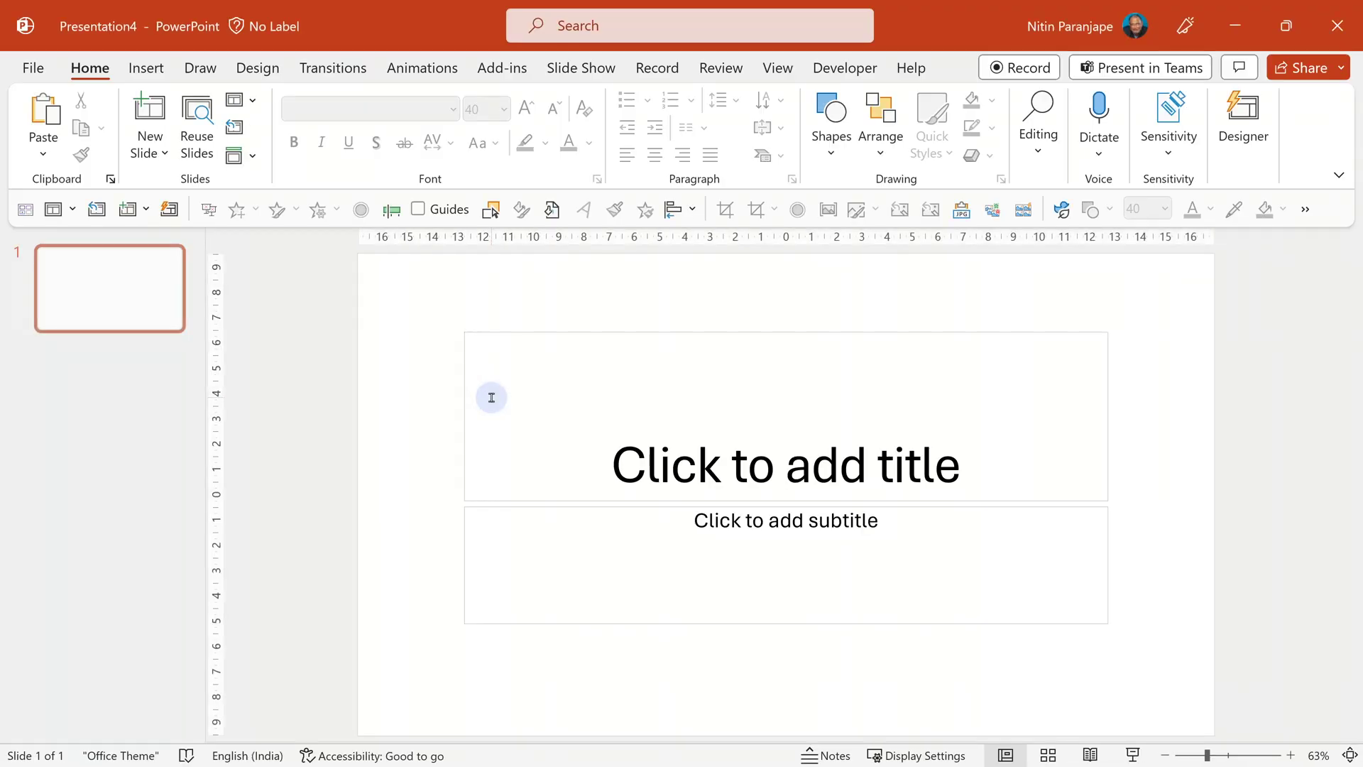
# Title the slide 'Logistics' and apply the dark conveyor-belt Designer idea.
pyautogui.click(689, 424)
pyautogui.write('L')
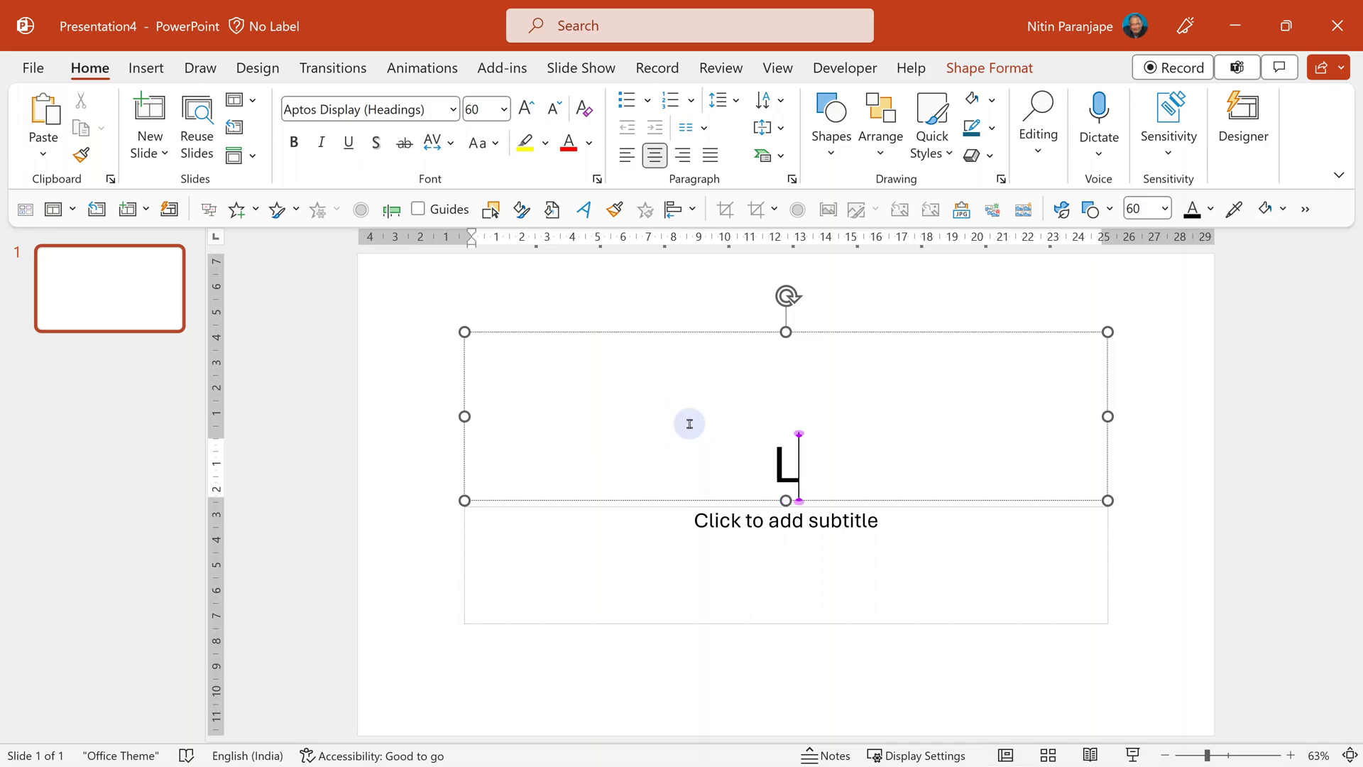
pyautogui.write('ogistics')
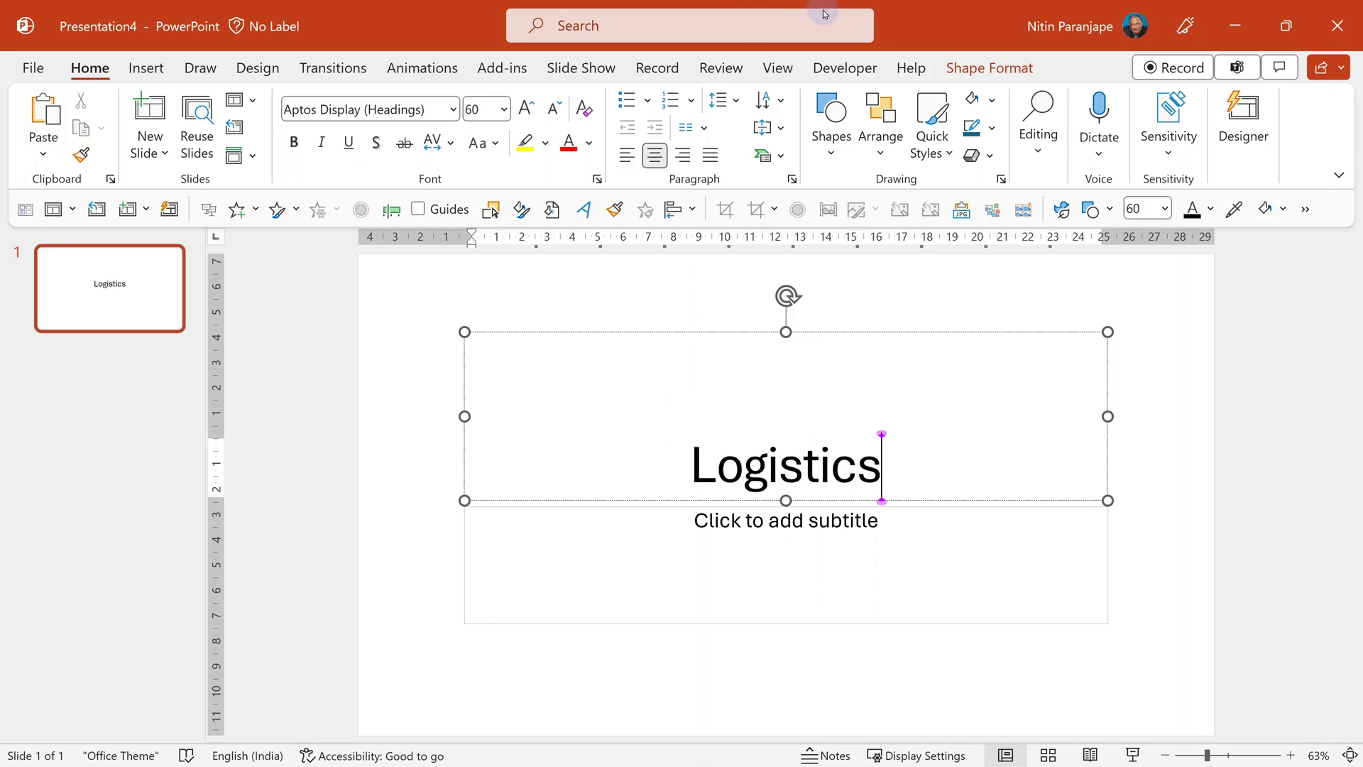
pyautogui.click(1236, 113)
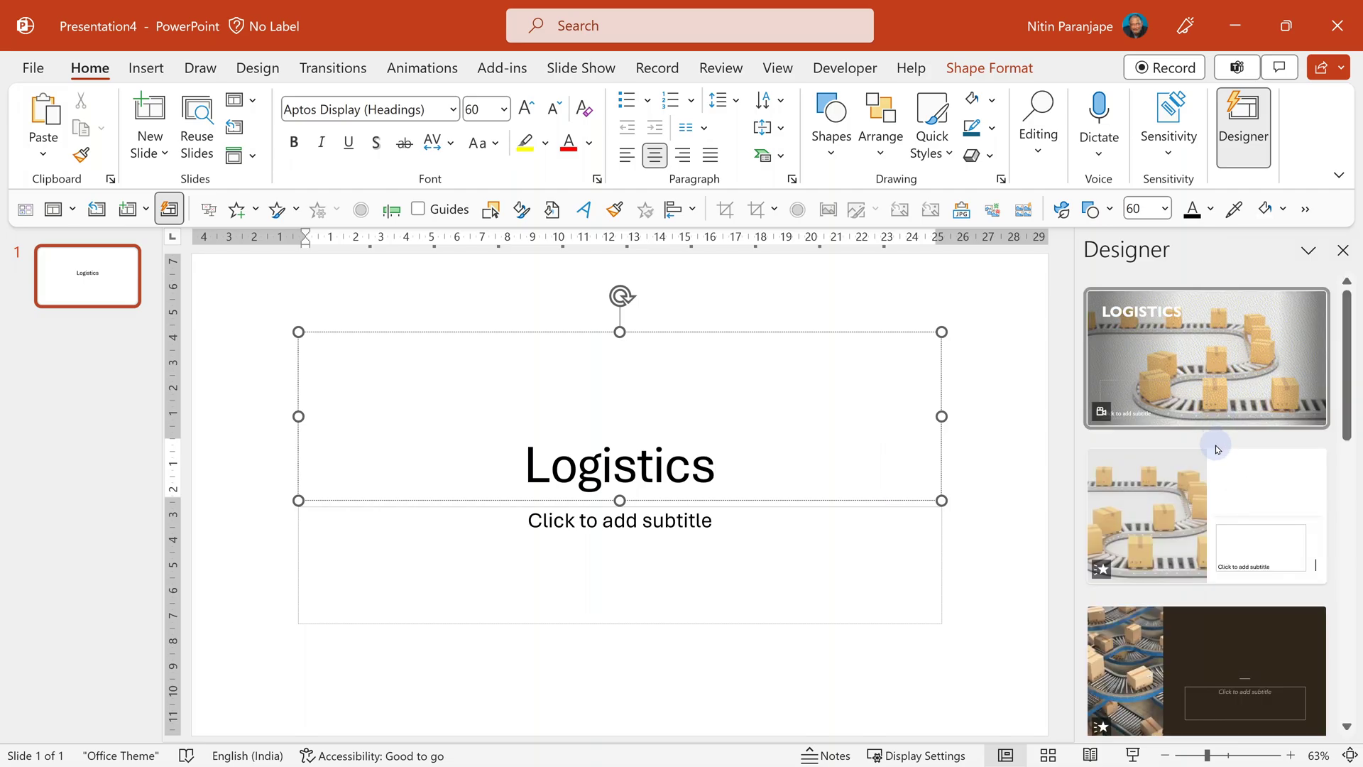
pyautogui.scroll(-1, 1141, 660)
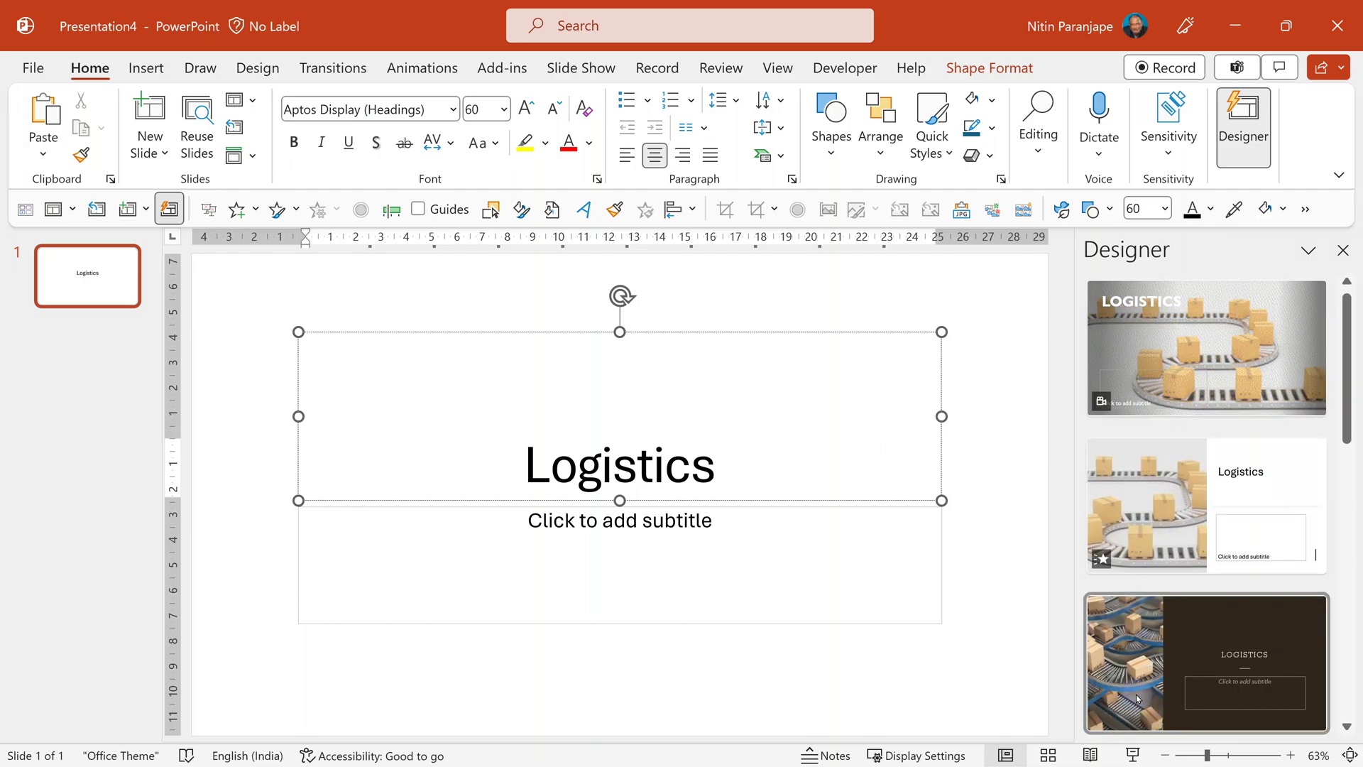
pyautogui.click(1141, 665)
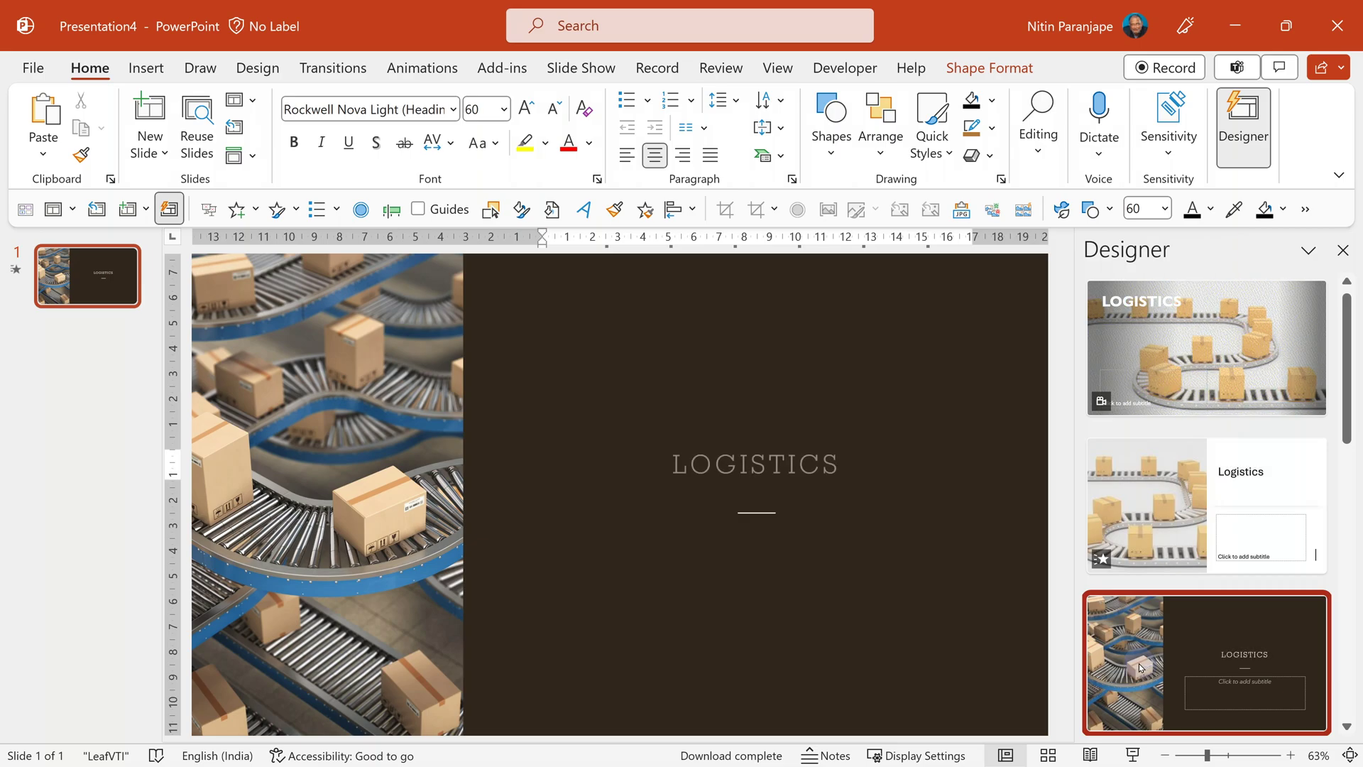
pyautogui.click(904, 636)
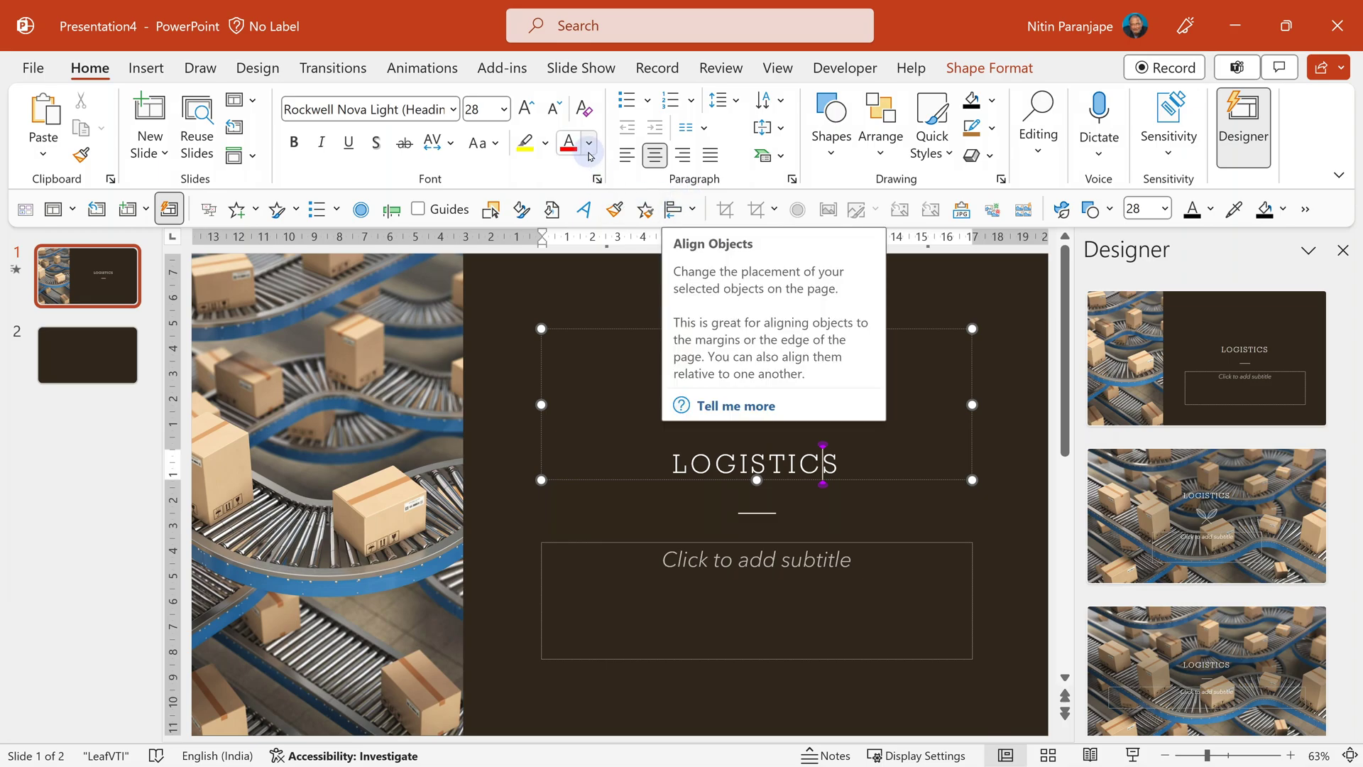
# Add slides titled 'NO' and 'COLOUR CO-ORDINATED', then a new blank slide ready for its title.
pyautogui.click(589, 144)
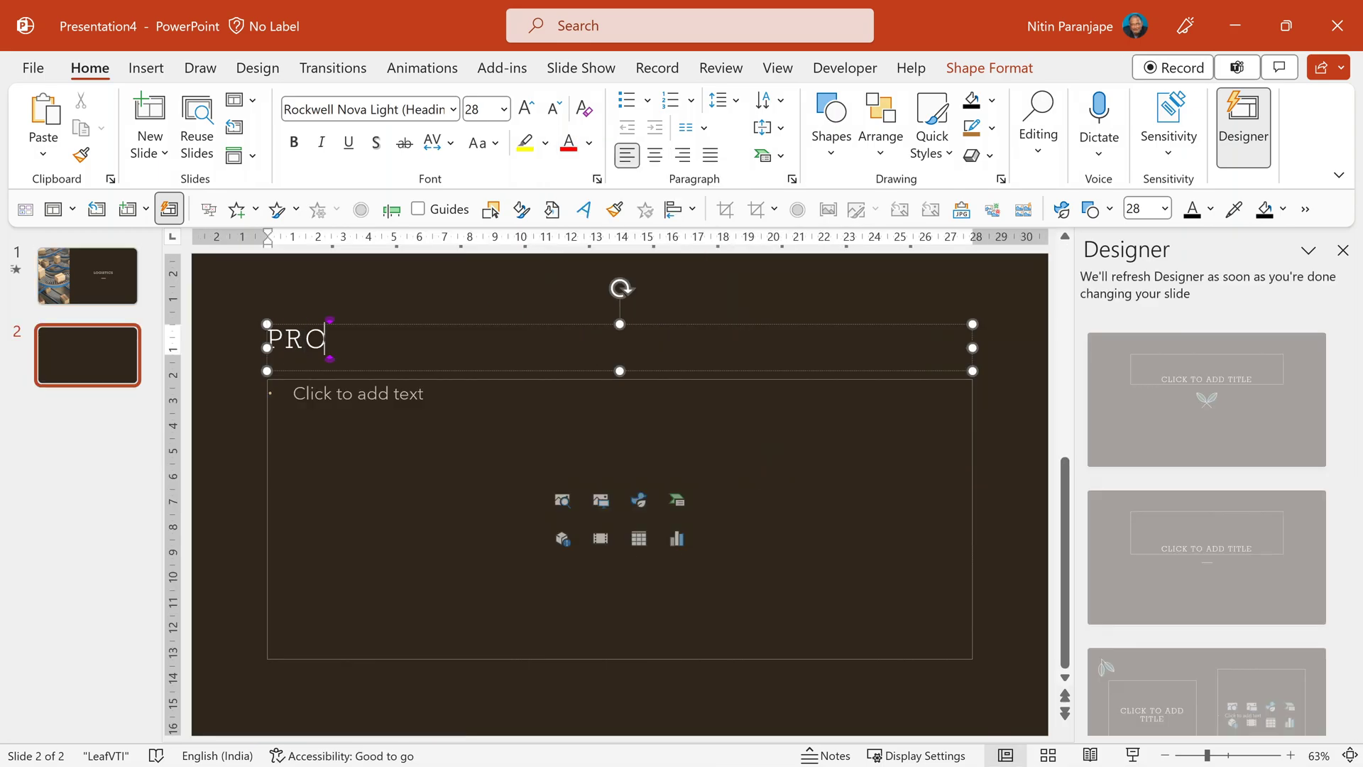
pyautogui.hotkey('ctrl', 'm')
pyautogui.write('NO MANUAL EFFORT')
pyautogui.hotkey('ctrl', 'm')
pyautogui.write('COLOUR CO')
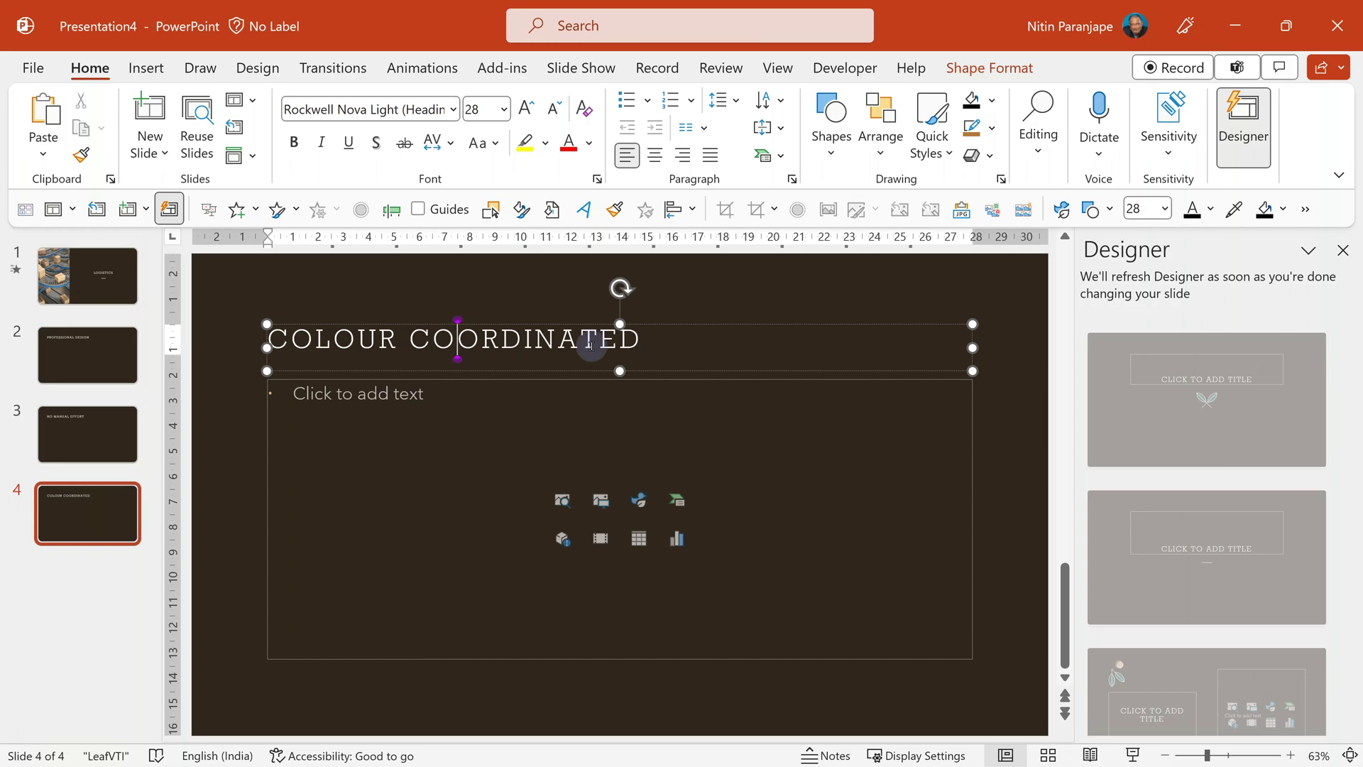
pyautogui.write('-')
pyautogui.click(94, 582)
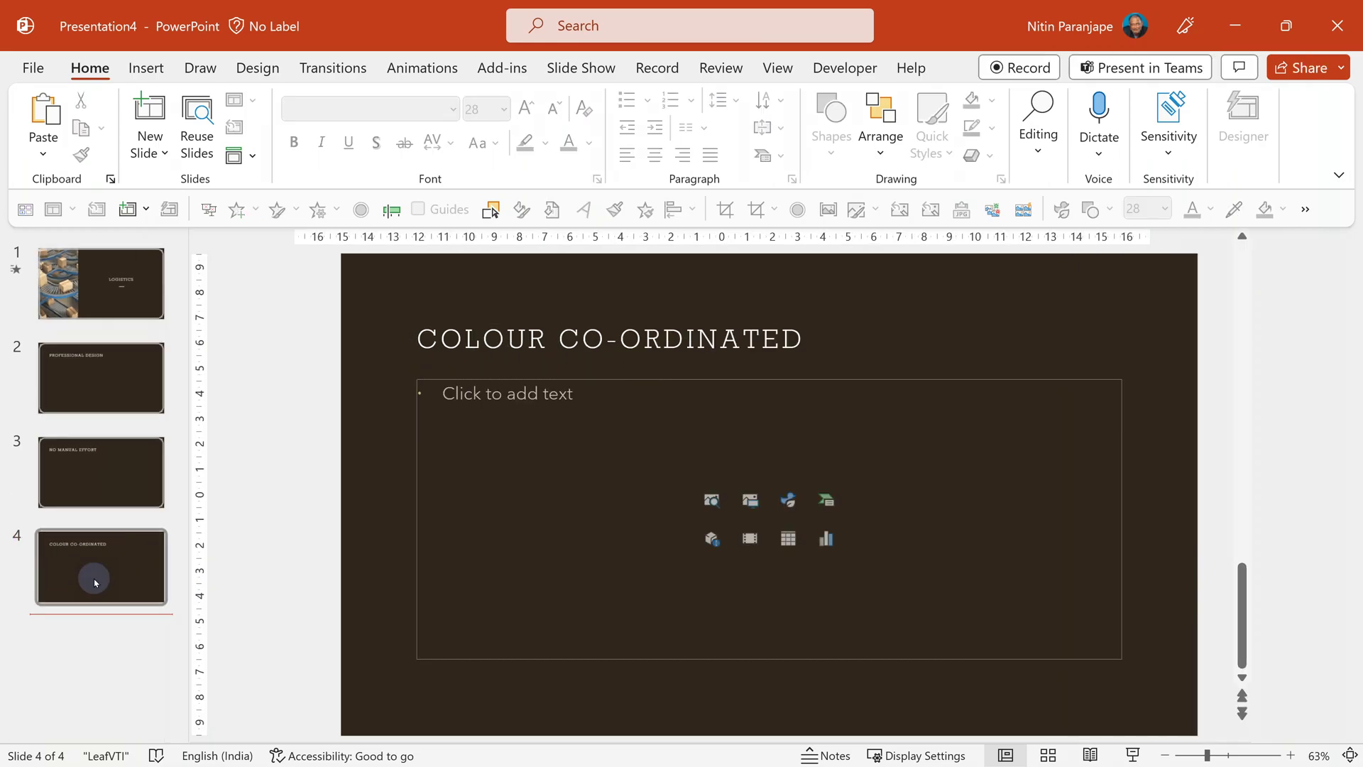
pyautogui.hotkey('ctrl', 'm')
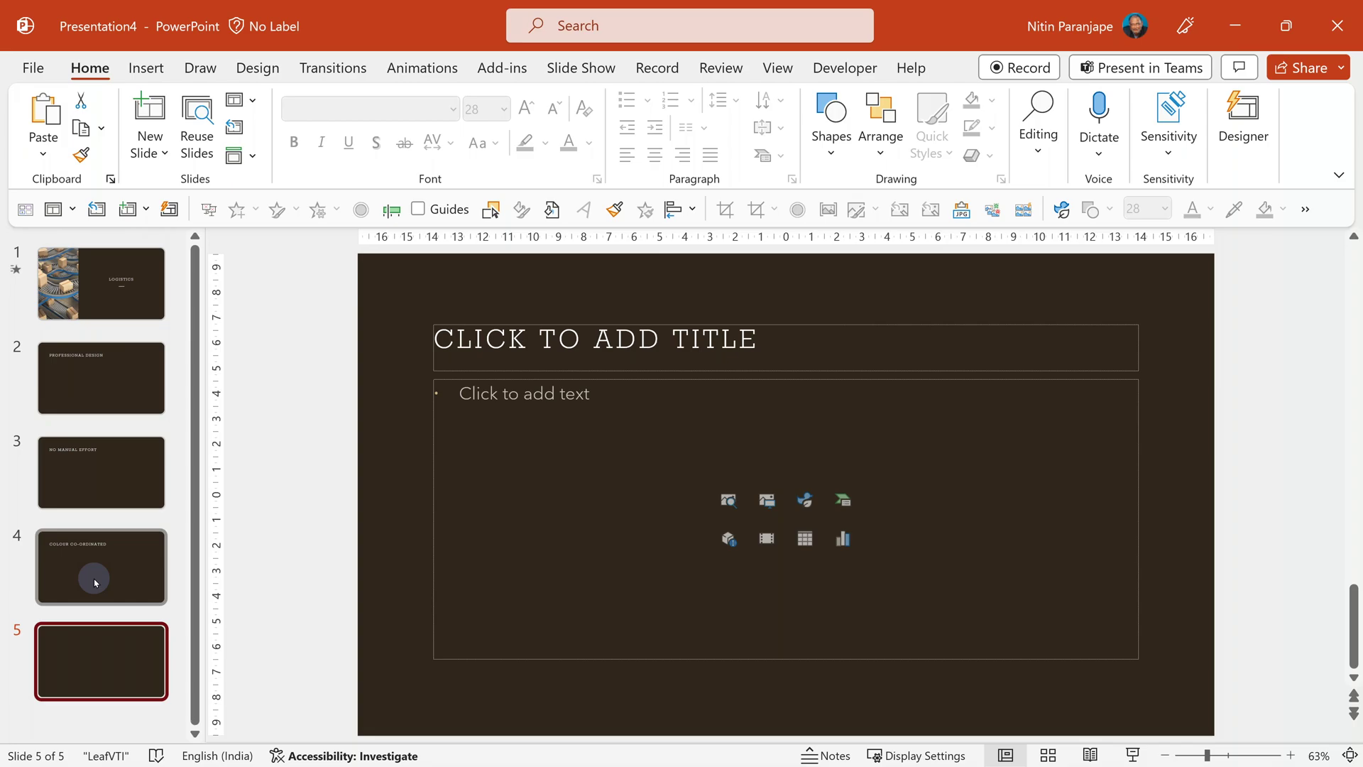
pyautogui.click(487, 349)
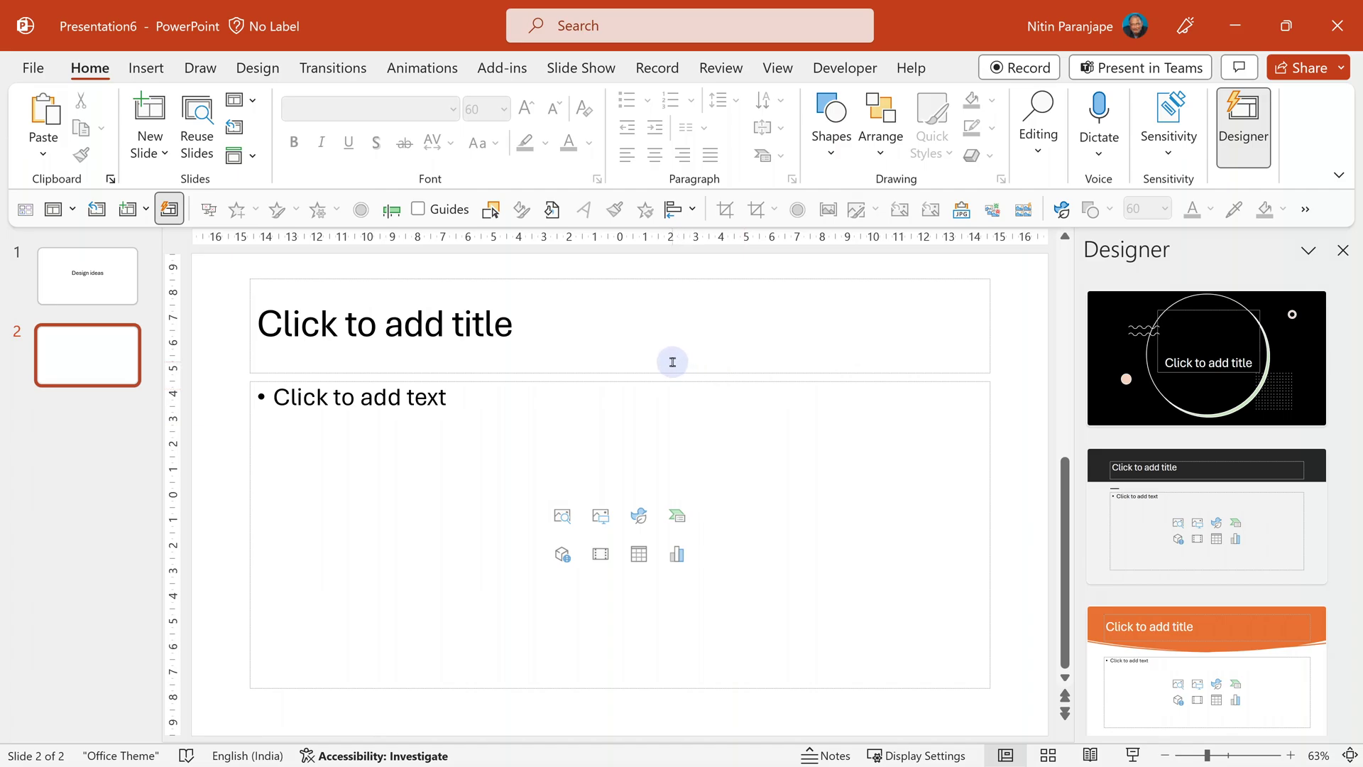
# Title slide 2 'Benefits' with the bullets Fast, Beautiful and Professional, then open the File backstage.
pyautogui.click(673, 362)
pyautogui.write('Benefits')
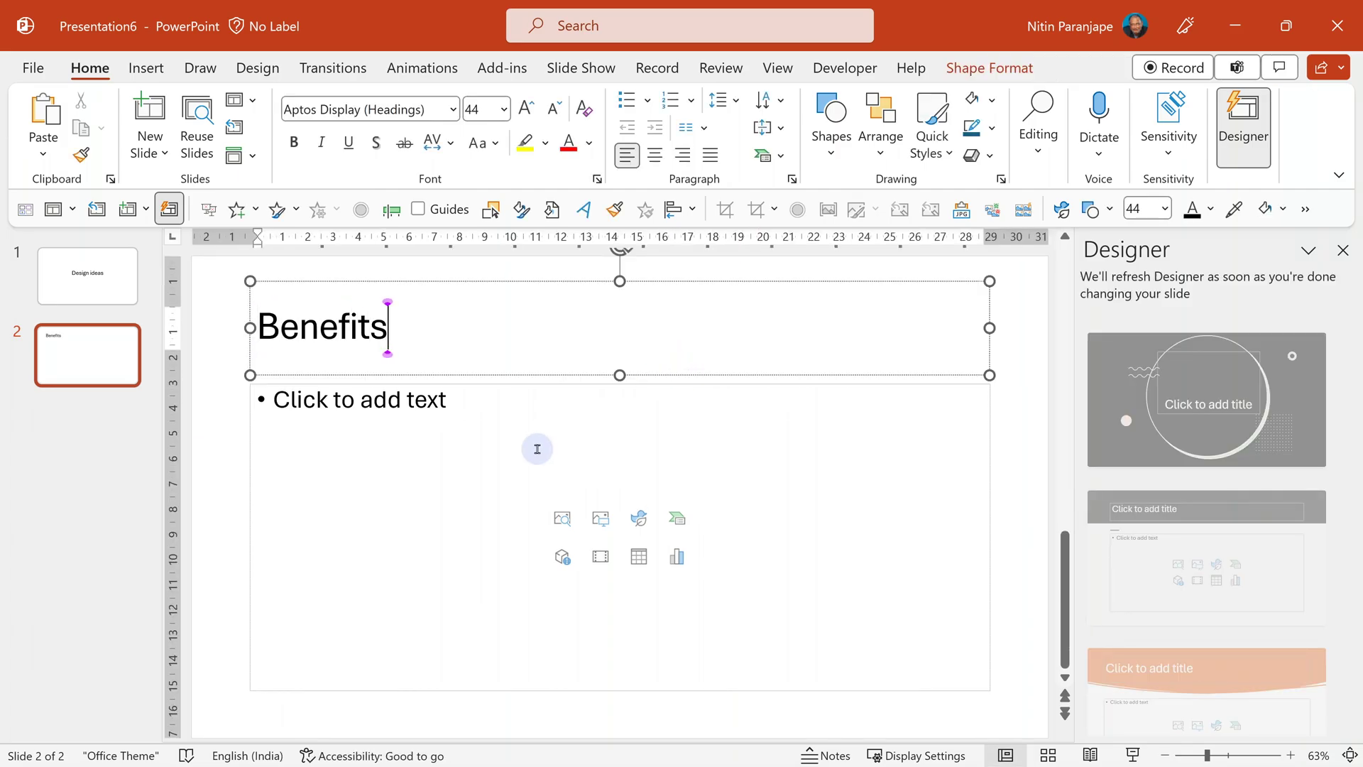
pyautogui.hotkey('ctrl', 'Return')
pyautogui.write('Fast')
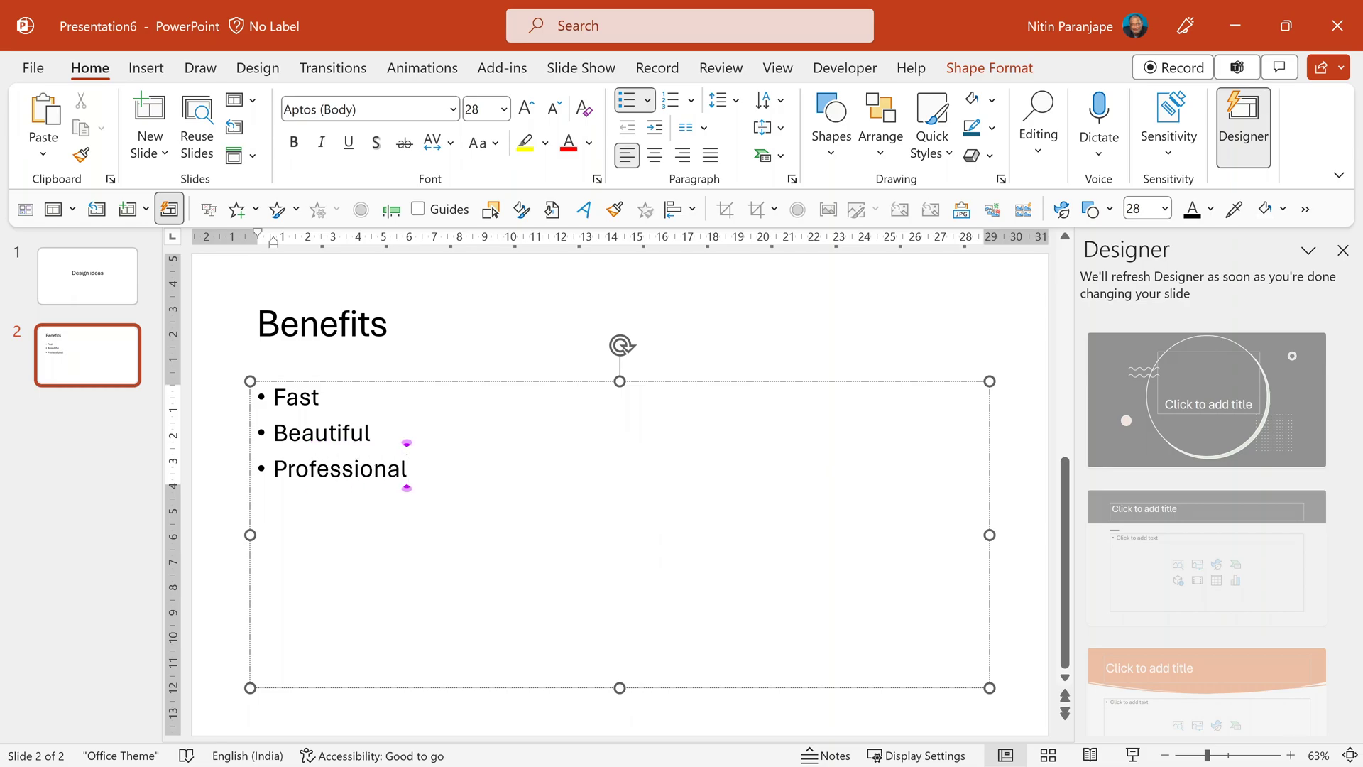
pyautogui.click(541, 450)
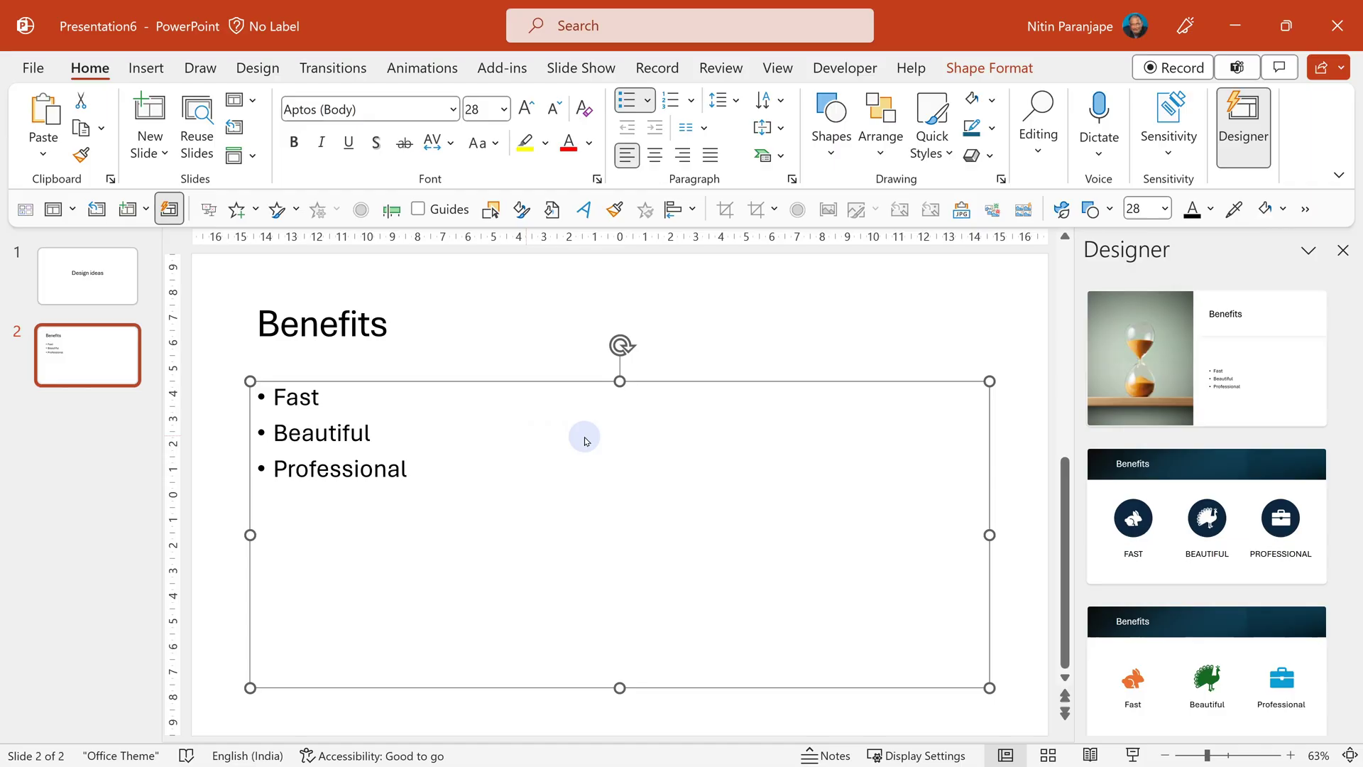
pyautogui.hotkey('alt', 'f')
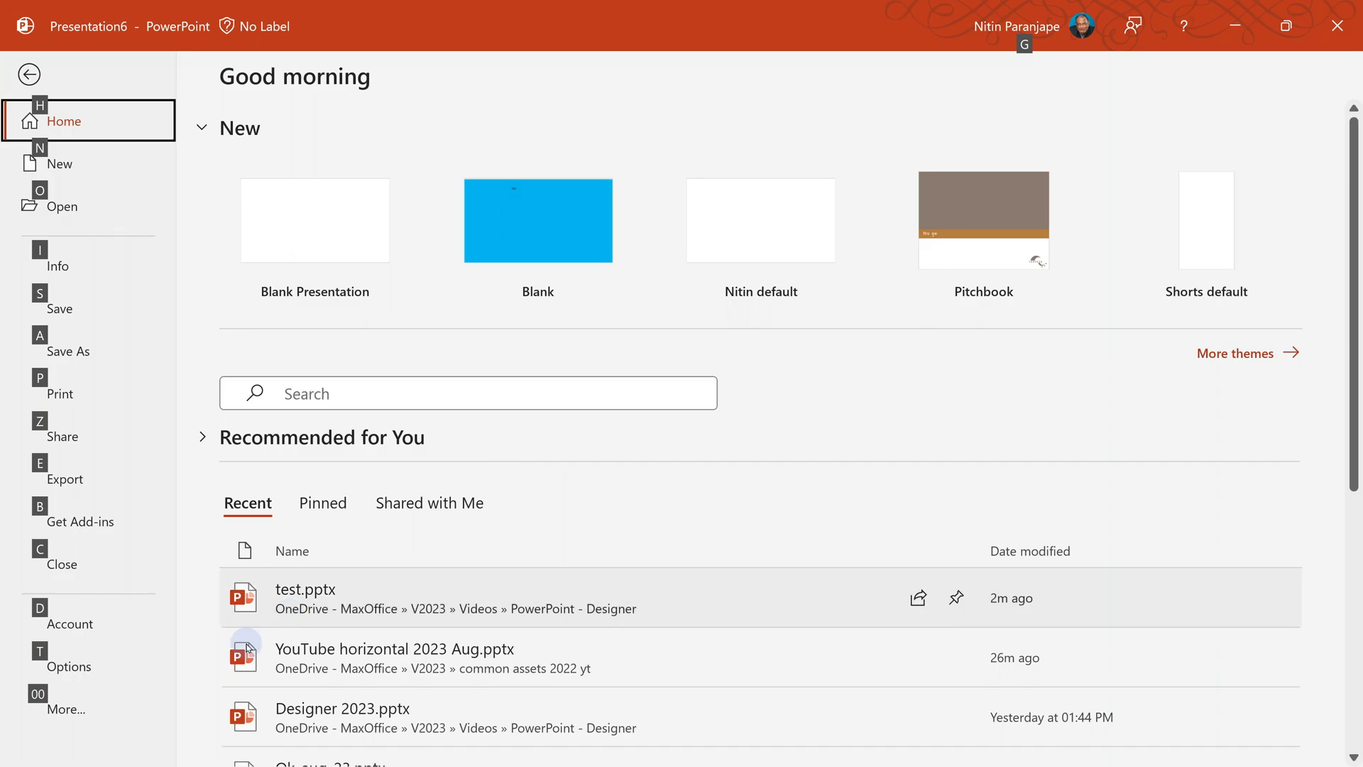
# Turn off 'Automatically show me design ideas' in PowerPoint Options.
pyautogui.click(97, 660)
pyautogui.scroll(-5, 696, 540)
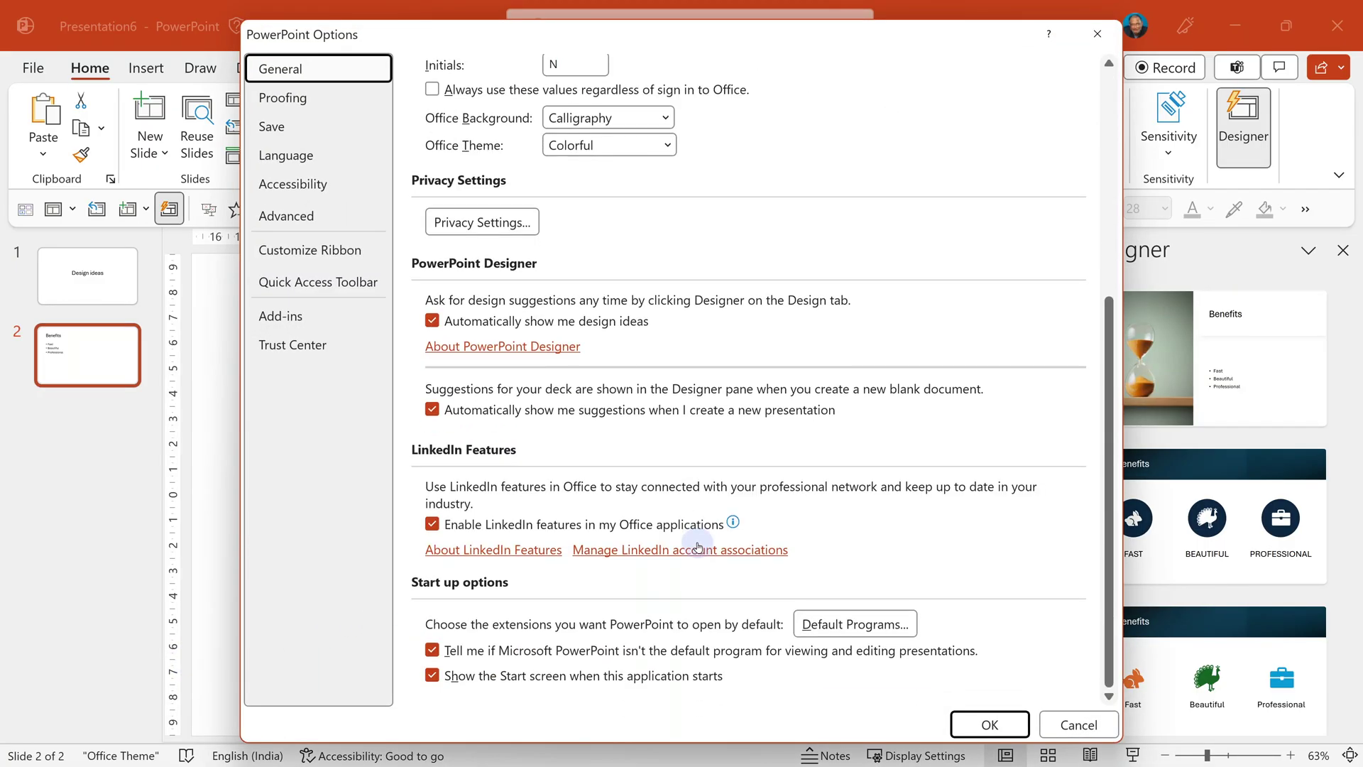
pyautogui.click(444, 325)
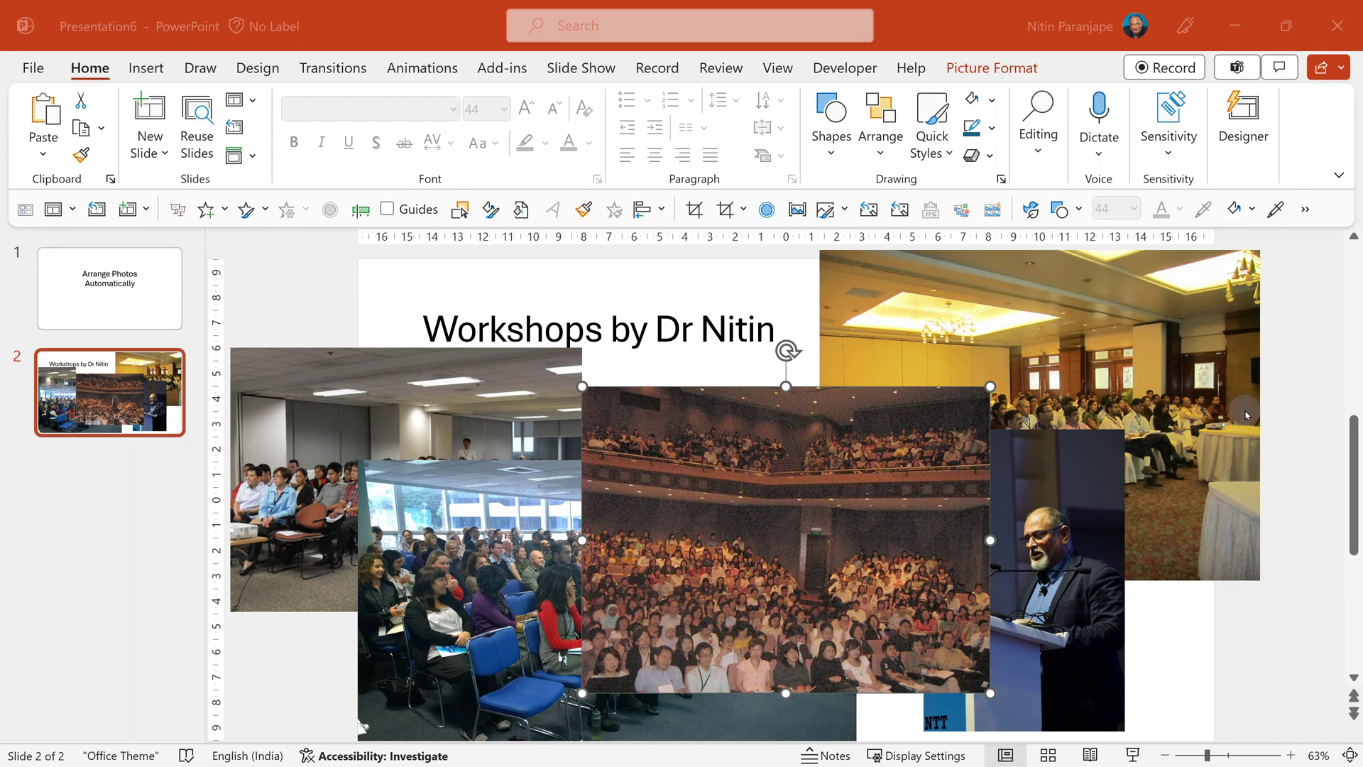
# Try the Designer photo layouts and keep the grid collage with the brown title box.
pyautogui.click(1243, 128)
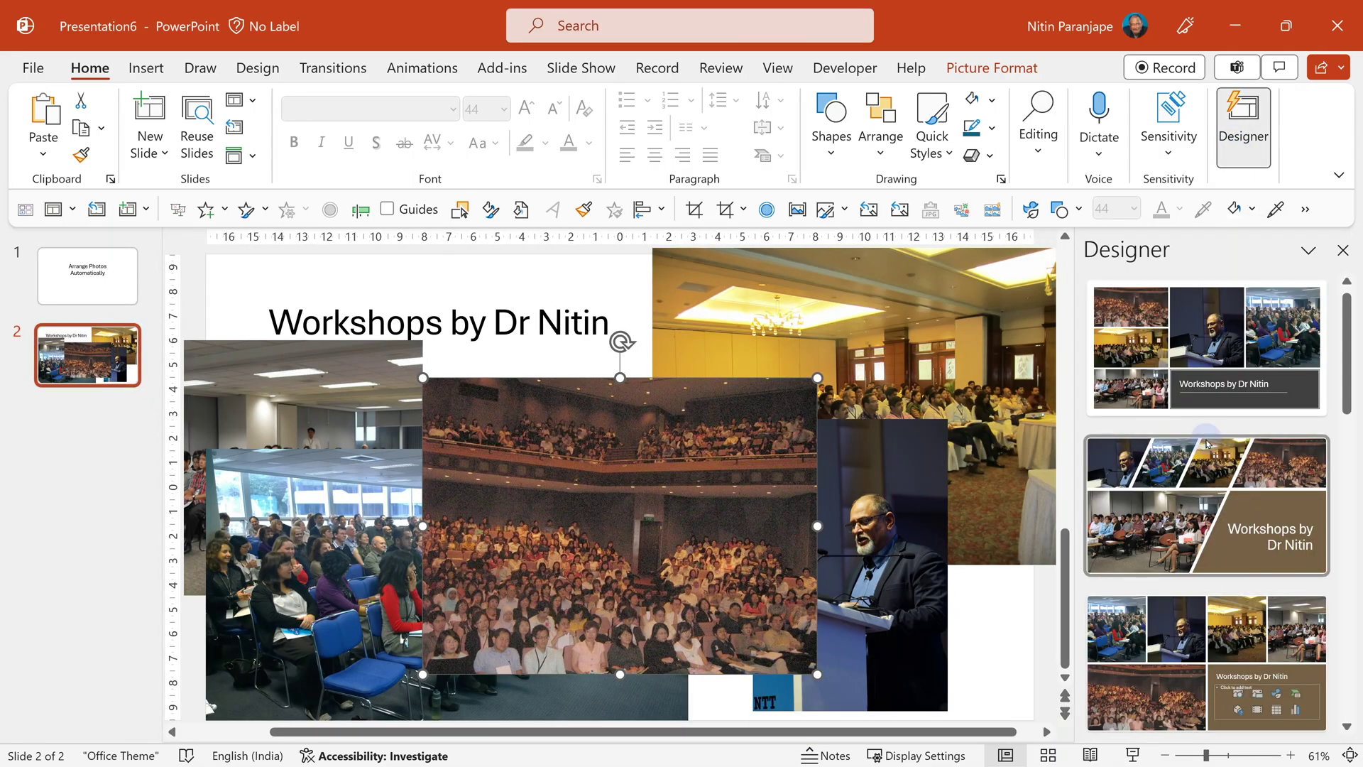
pyautogui.click(1196, 329)
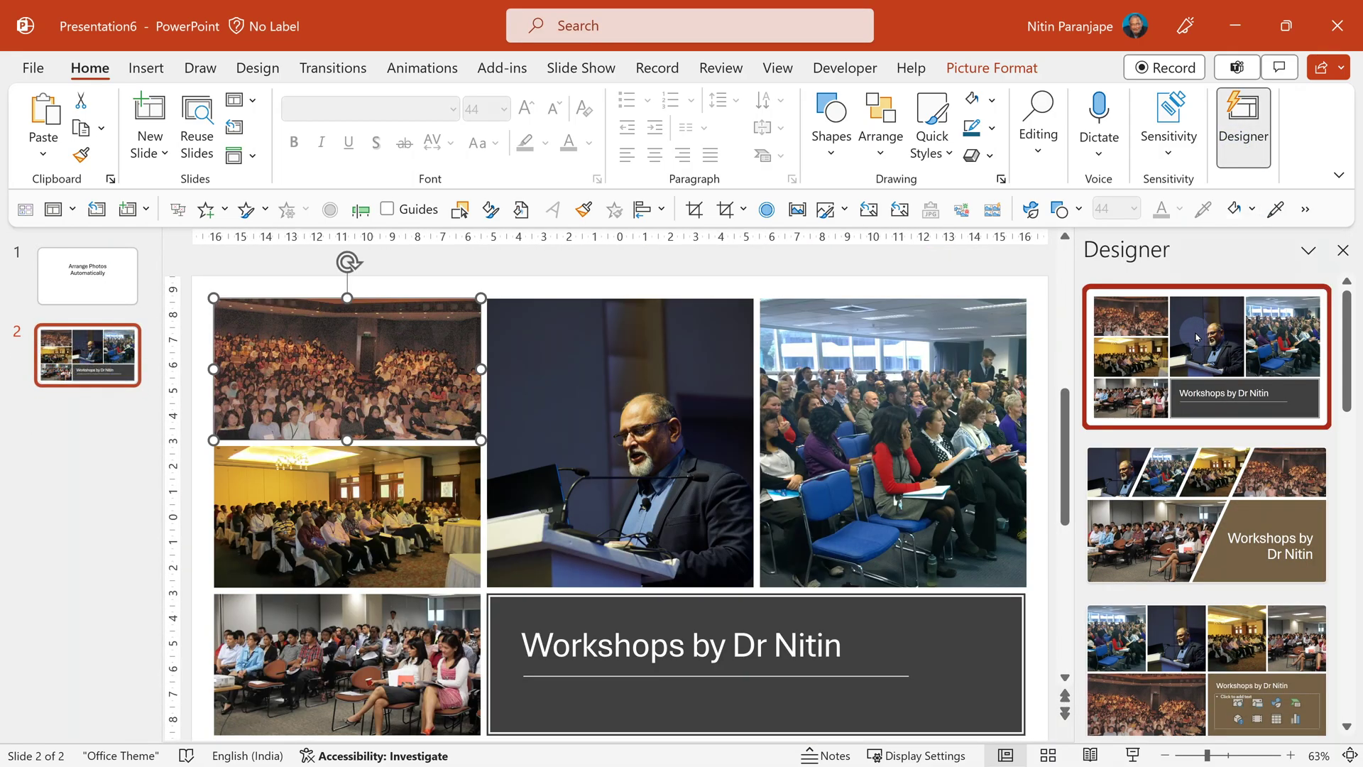
pyautogui.click(1223, 521)
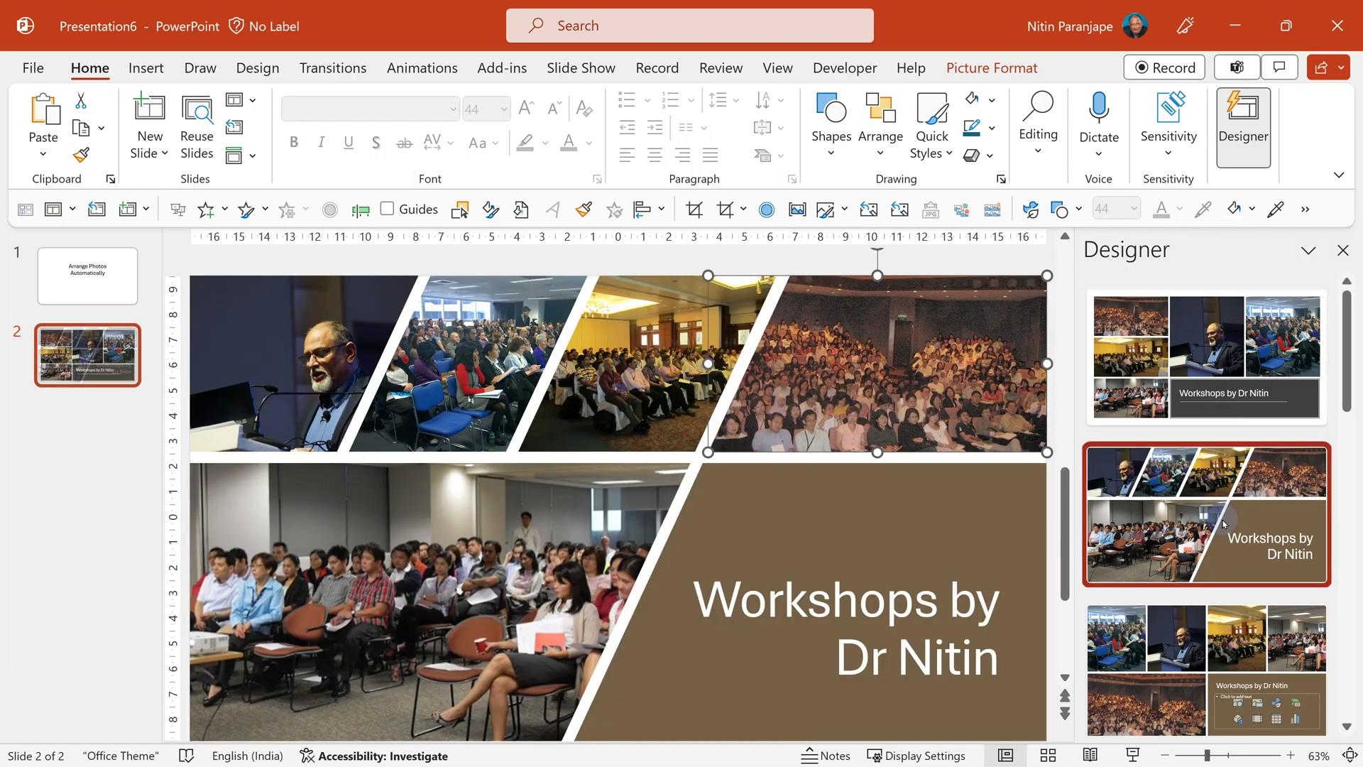
pyautogui.click(1248, 646)
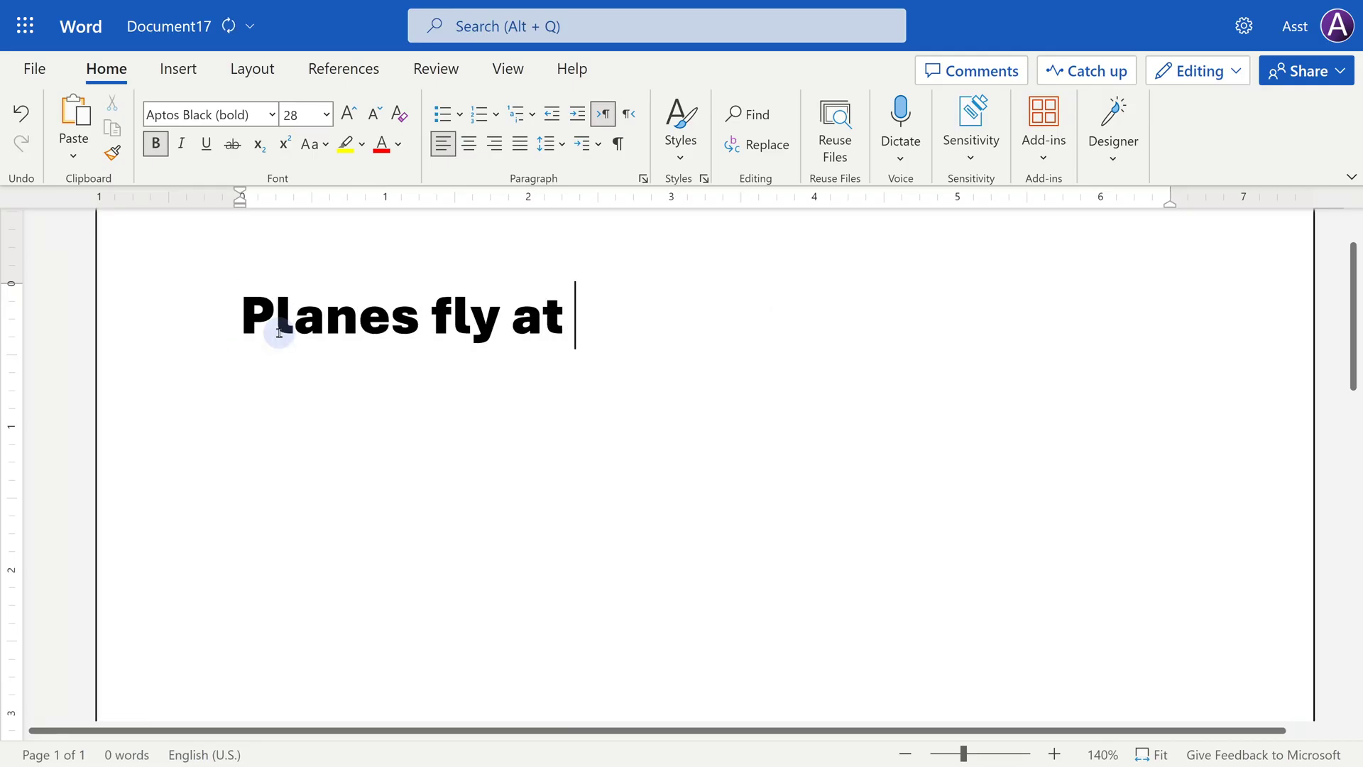
# Finish the heading with 16000 ft and add the Mount Everest height comparison.
pyautogui.write('6000 ft')
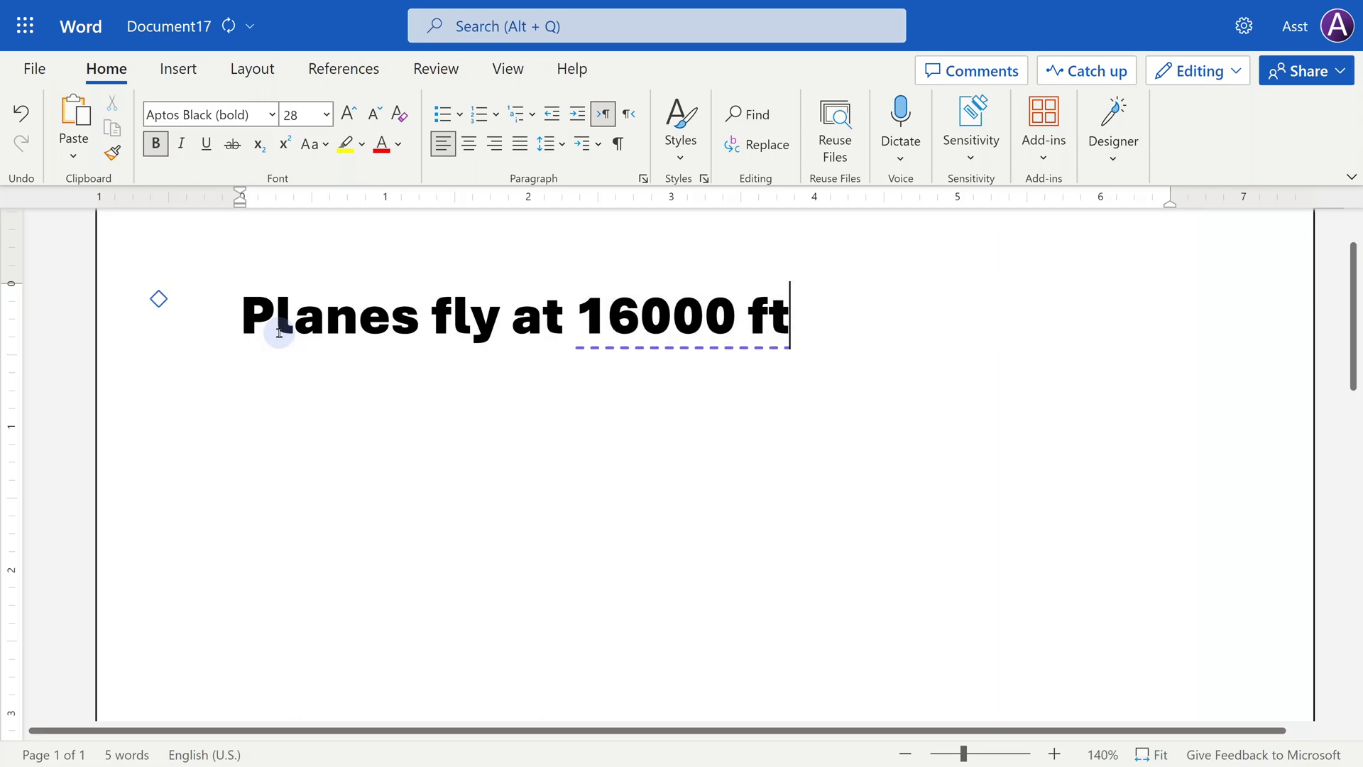
pyautogui.click(675, 323)
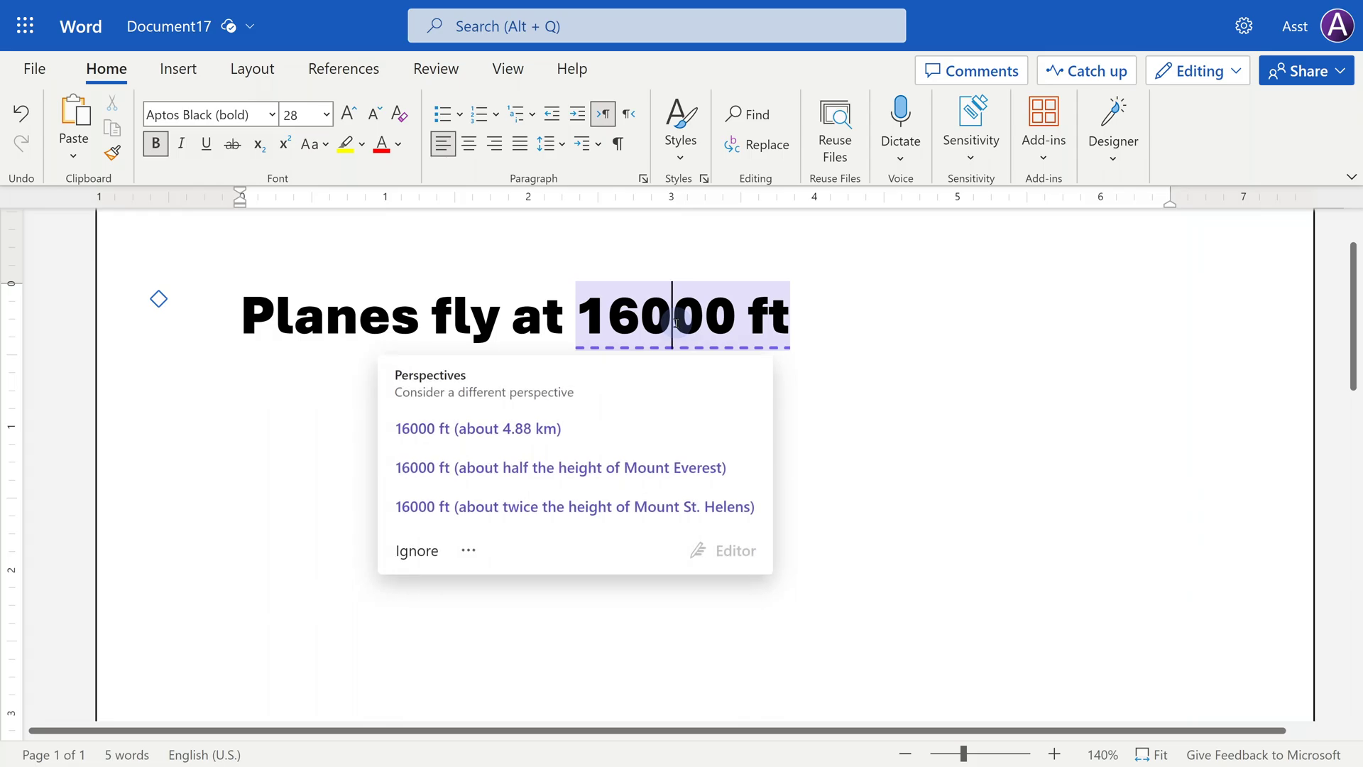
pyautogui.click(742, 482)
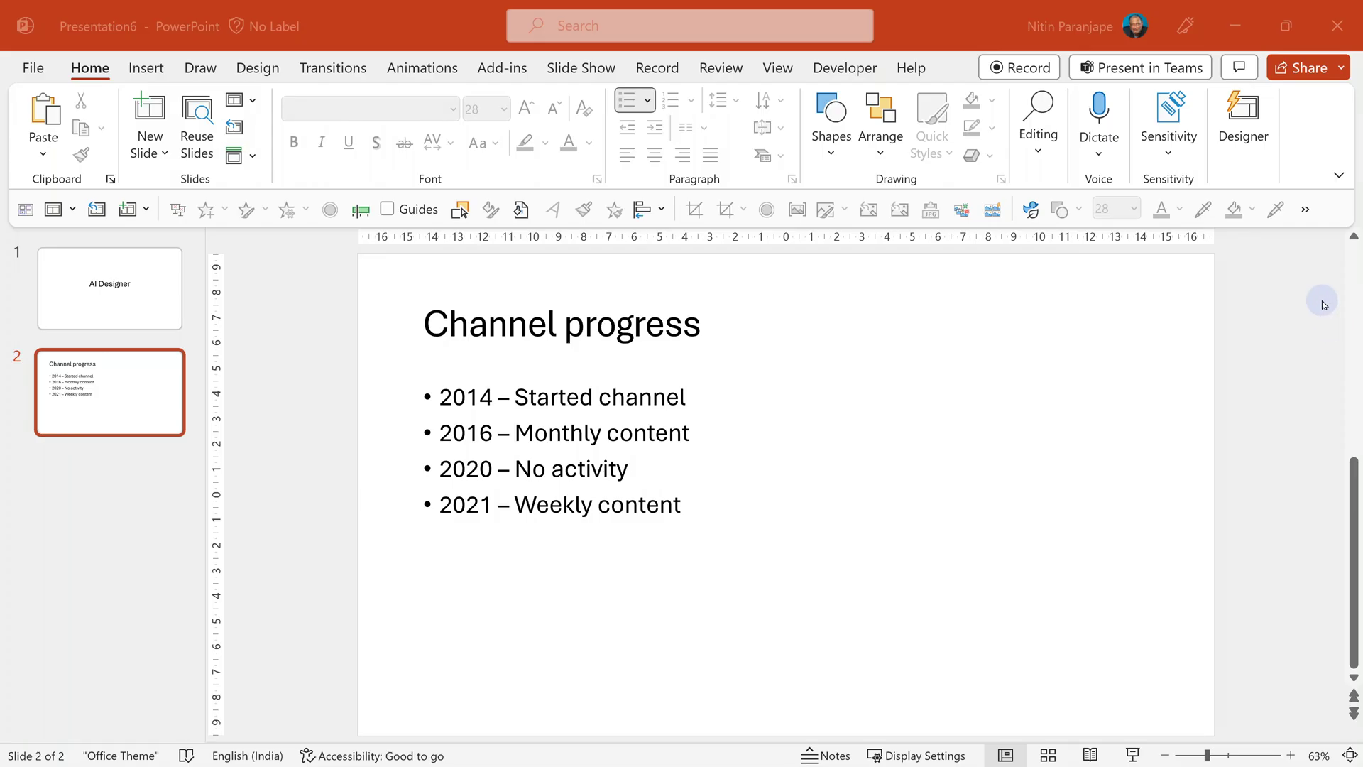
# Apply the gradient timeline Designer idea to the Channel progress milestones from 2014 to 2021.
pyautogui.click(1230, 106)
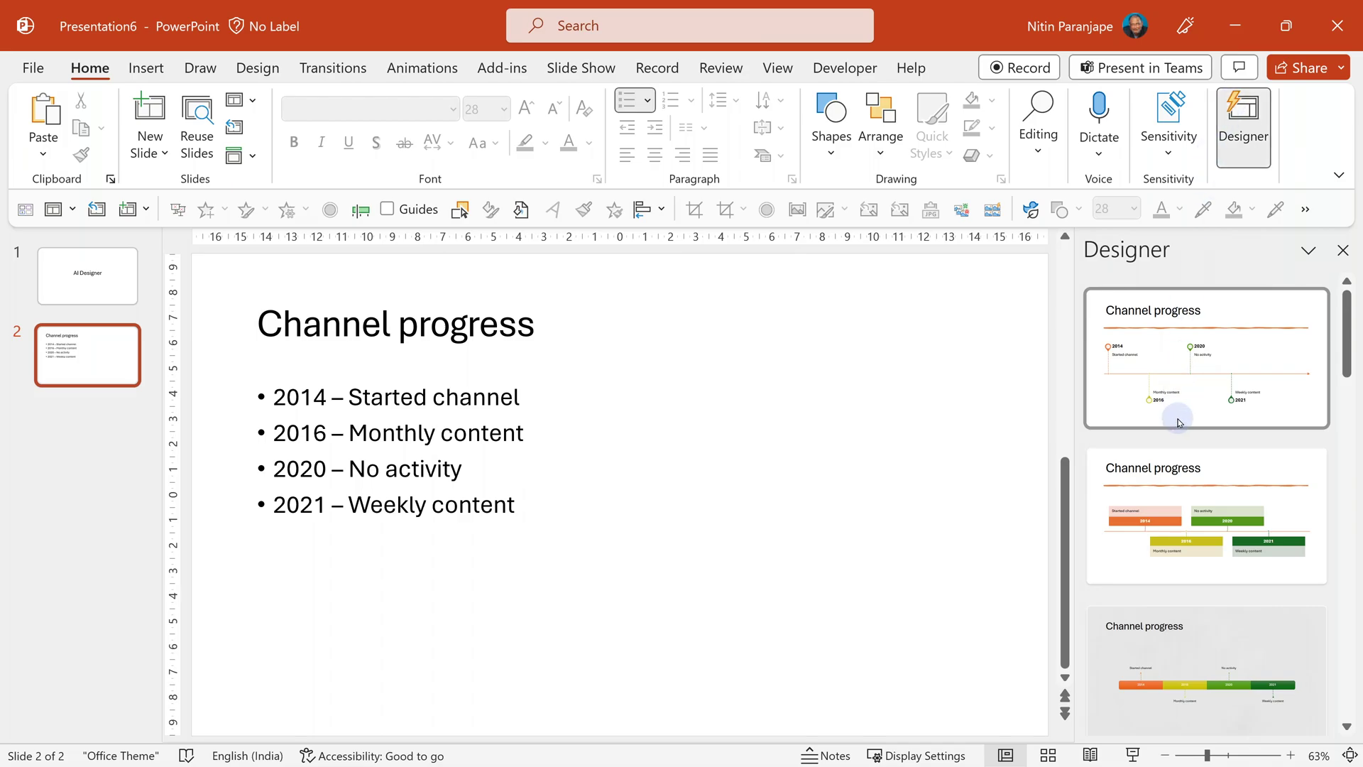
pyautogui.scroll(-2, 1196, 459)
pyautogui.scroll(-2, 1195, 458)
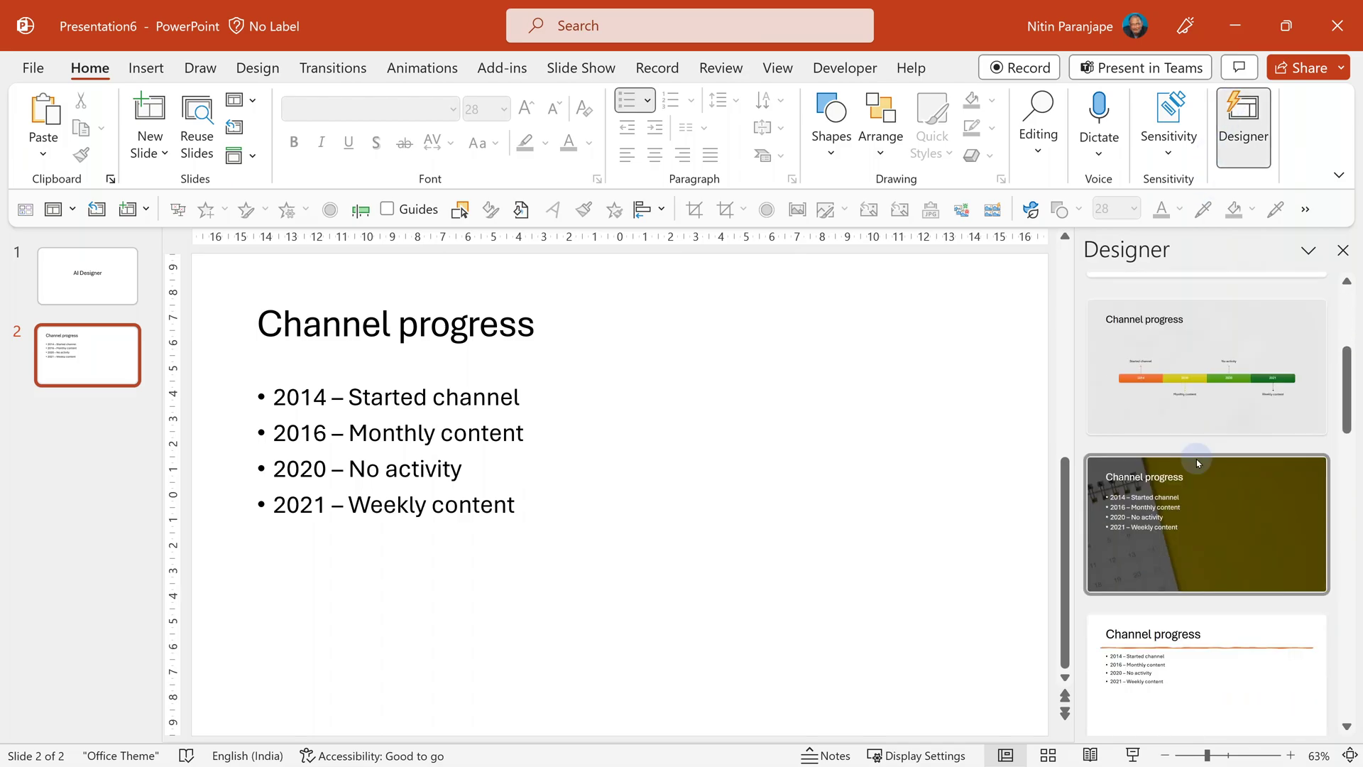
pyautogui.scroll(-1, 1196, 462)
pyautogui.scroll(1, 1197, 462)
pyautogui.click(1192, 400)
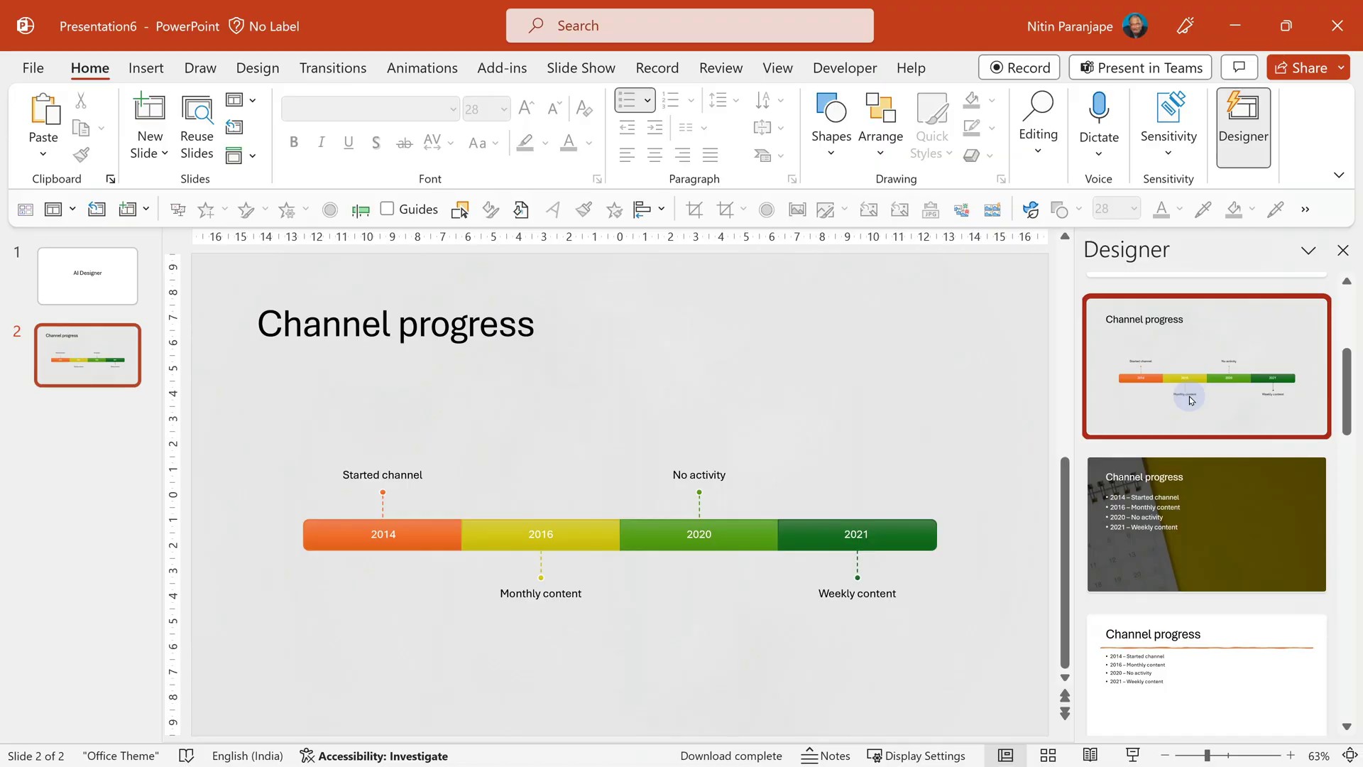
# Add a 2022 milestone labelled 'Daily' through the timeline SmartArt's text pane.
pyautogui.click(892, 463)
pyautogui.click(418, 500)
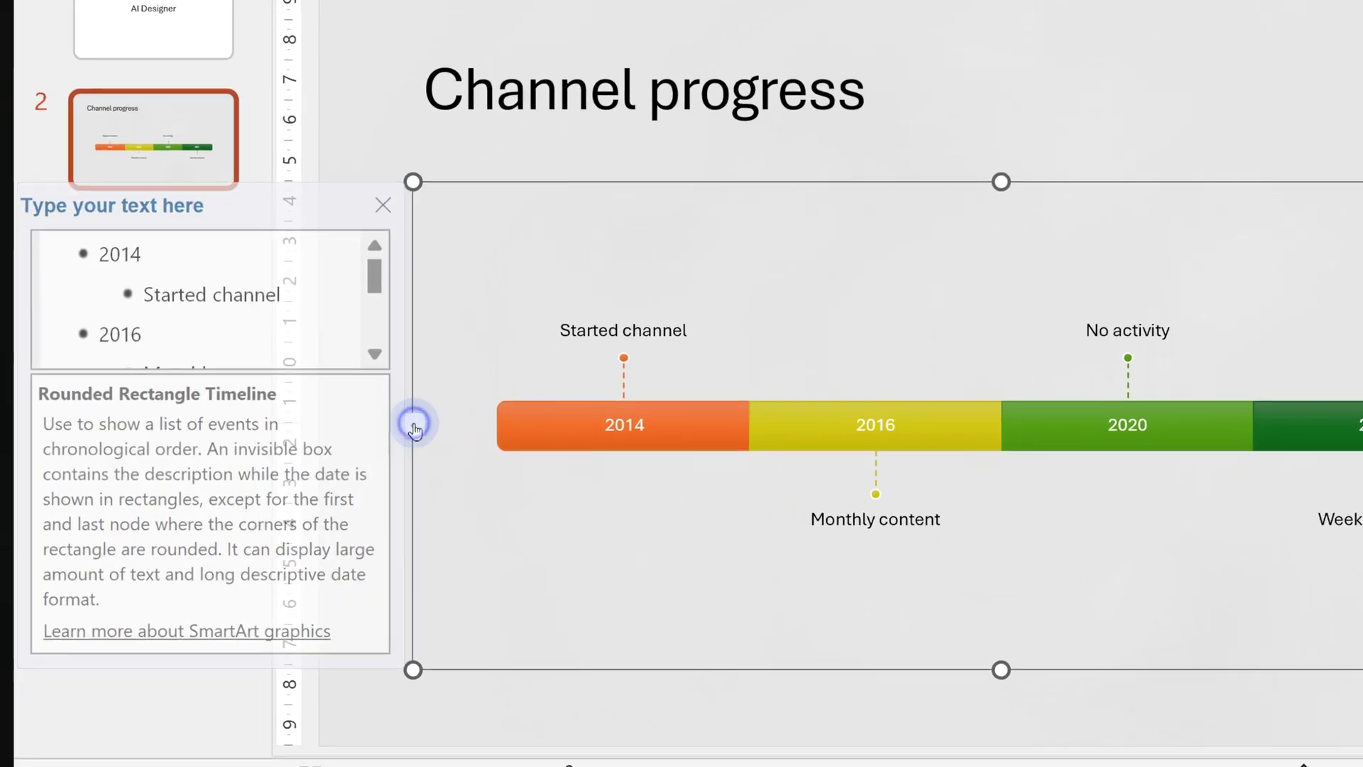
pyautogui.click(252, 536)
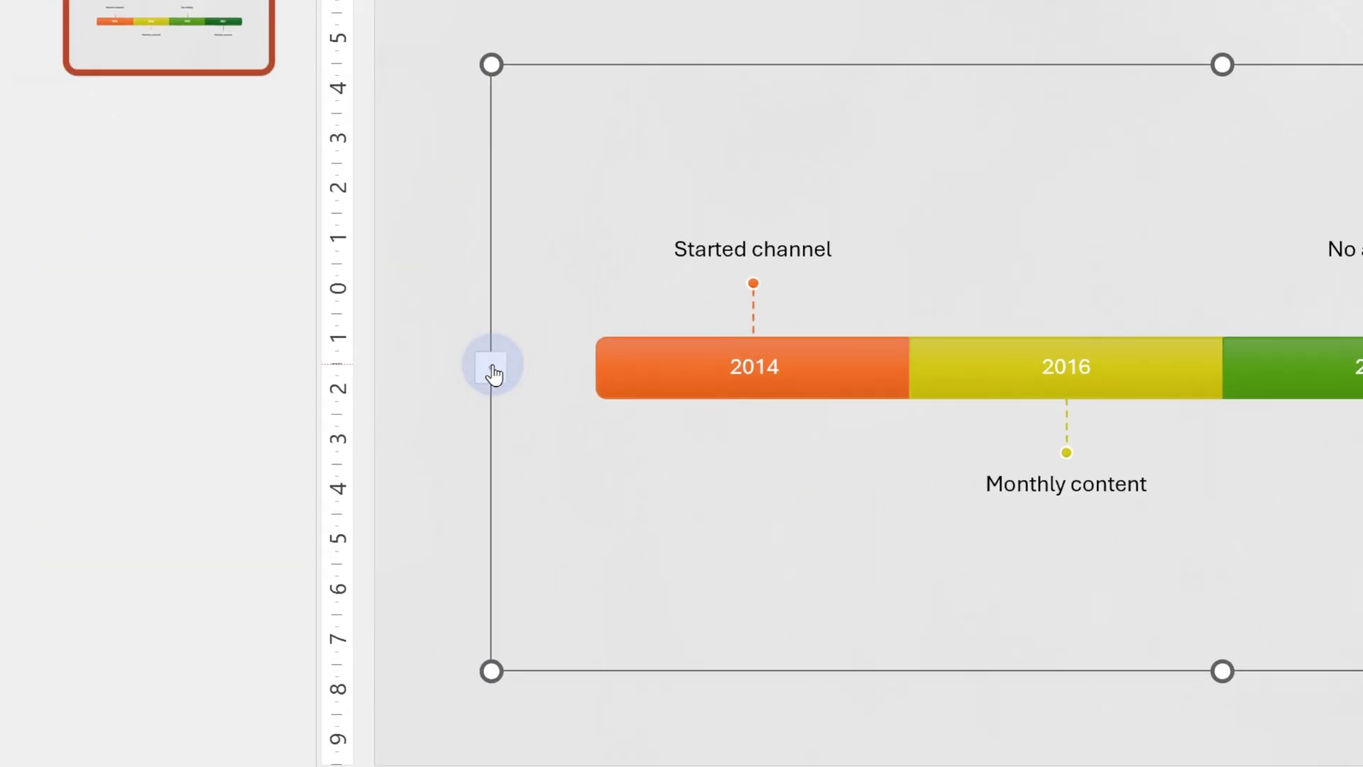
pyautogui.click(492, 368)
pyautogui.scroll(-3, 365, 255)
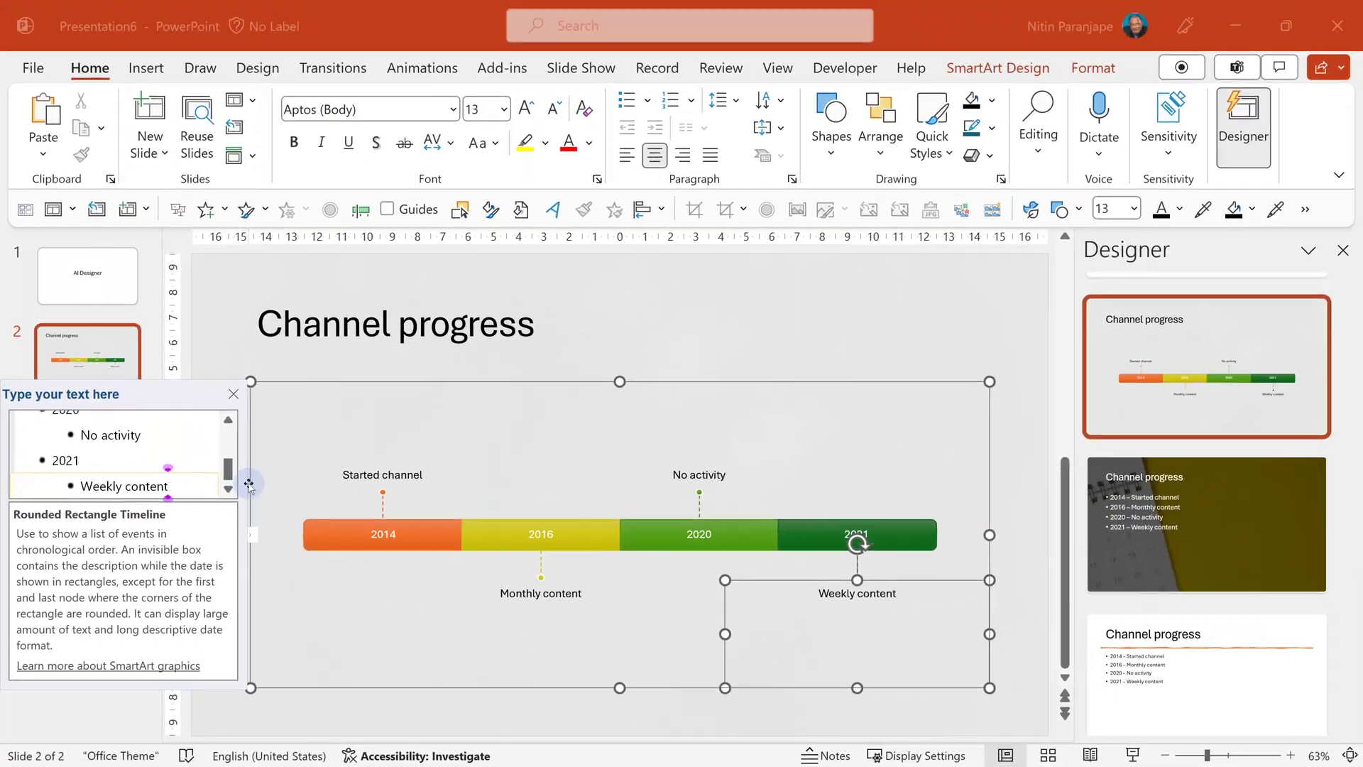
pyautogui.press('Return')
pyautogui.write('2022')
pyautogui.press('Return')
pyautogui.press('Tab')
pyautogui.write('Da')
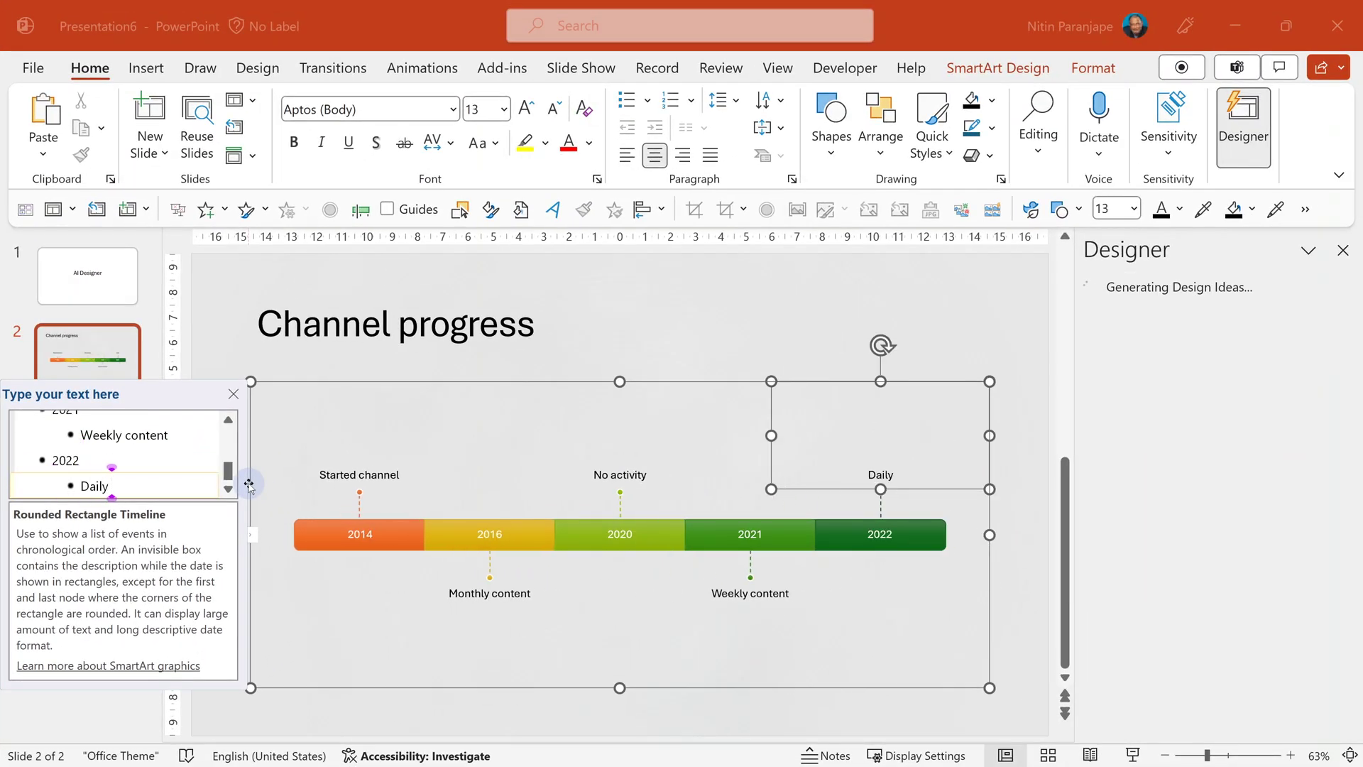